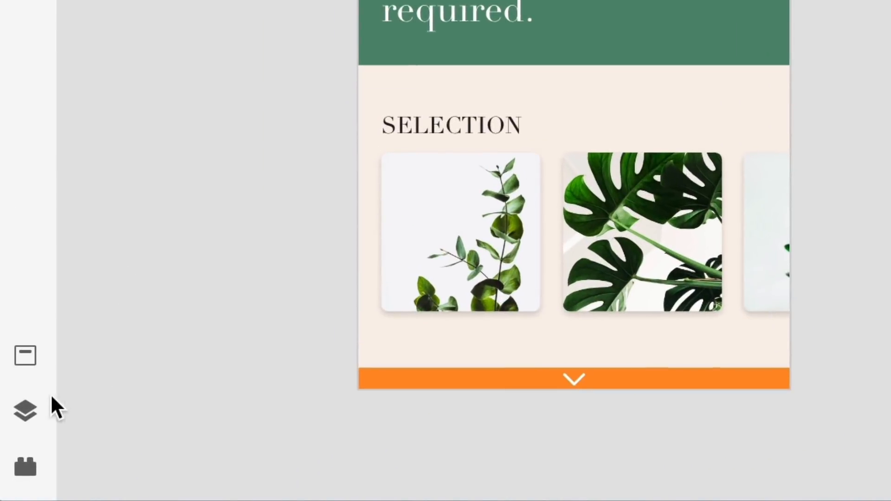
- Show the document's layers and group all the elements of the iPhone X Landing artboard
{"action": "left_click", "coordinate": [26, 407]}
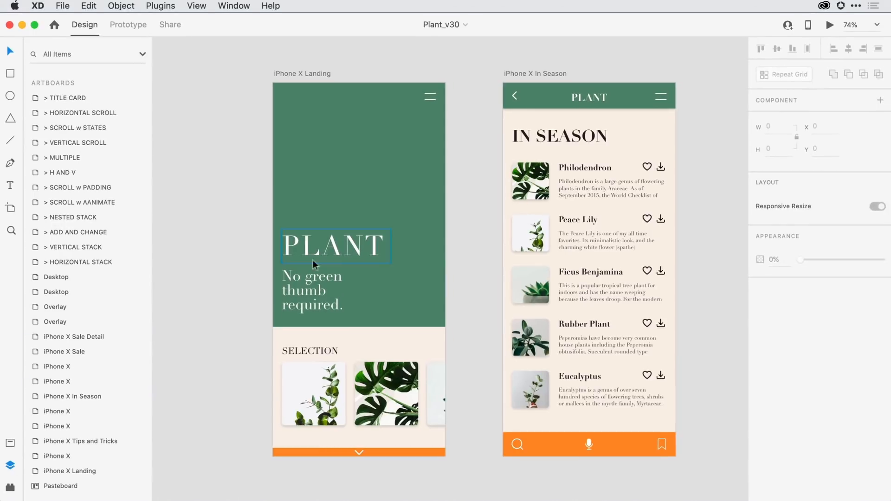
{"action": "left_click", "coordinate": [351, 251]}
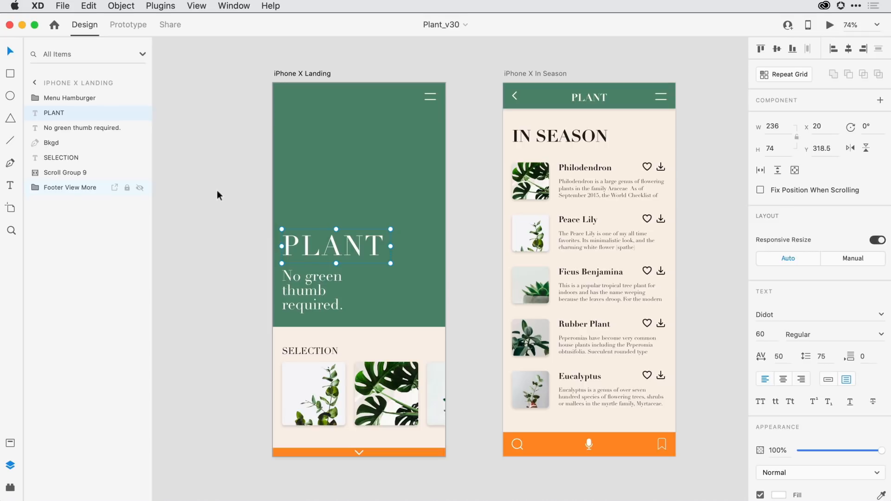
{"action": "left_click", "coordinate": [222, 118]}
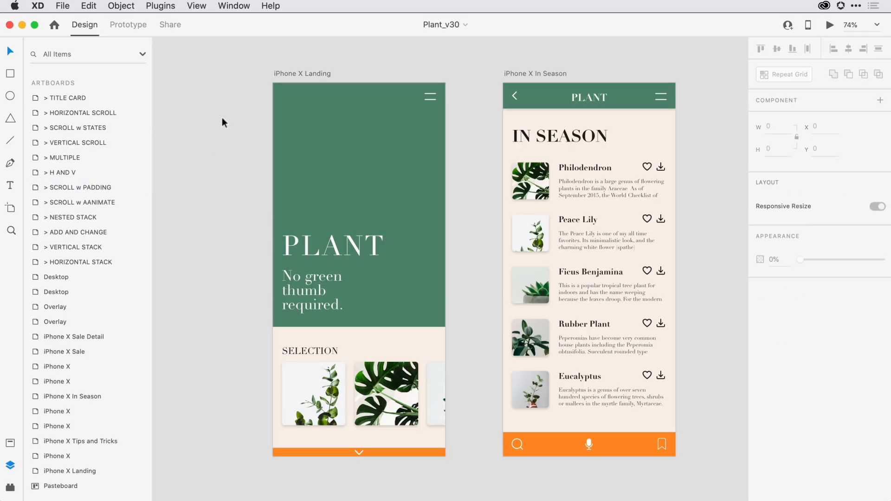
{"action": "left_click_drag", "start_coordinate": [224, 87], "coordinate": [472, 467]}
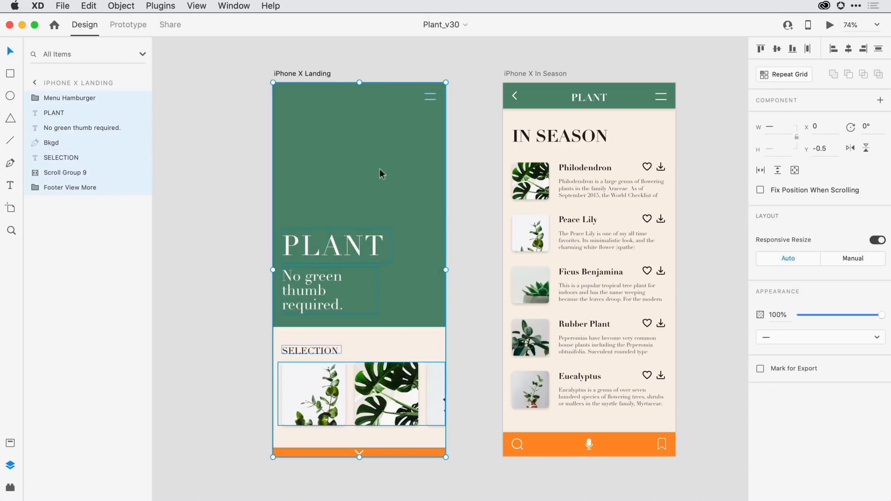
{"action": "right_click", "coordinate": [315, 160]}
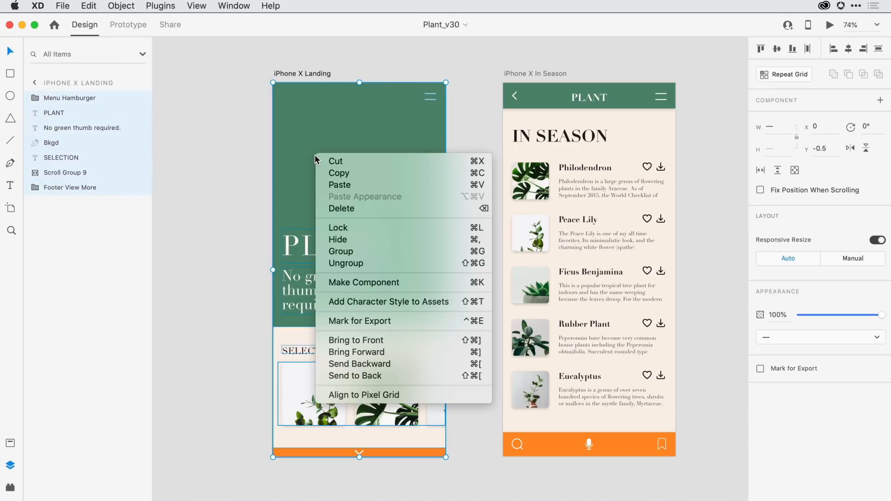
{"action": "left_click", "coordinate": [426, 250]}
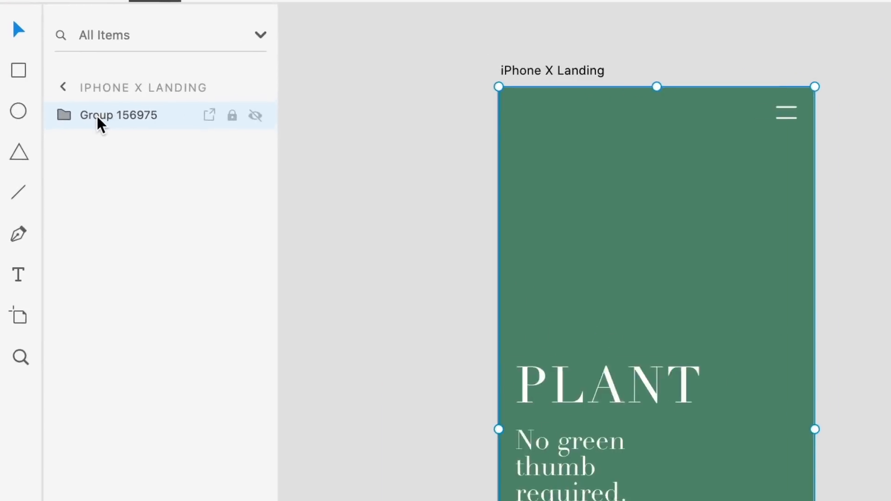
- Rename the new group on the iPhone X Landing artboard as Landing and turn it into a vertical stack
{"action": "double_click", "coordinate": [53, 99]}
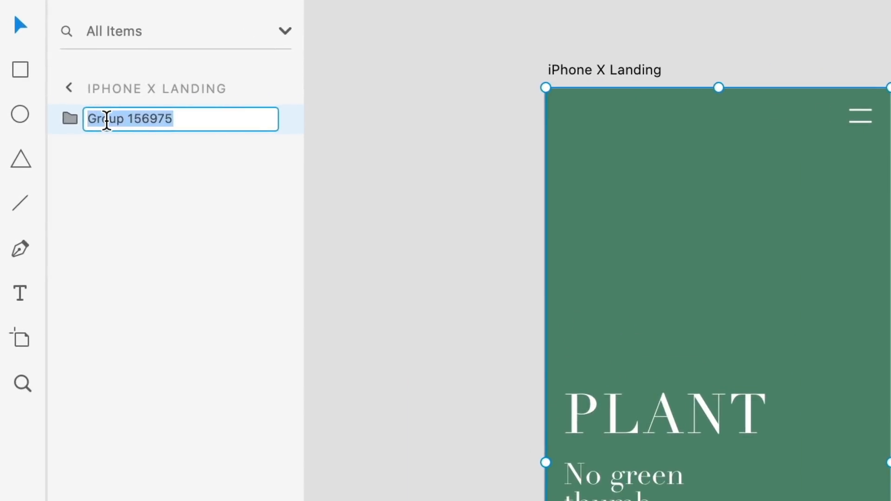
{"action": "type", "text": "Landing"}
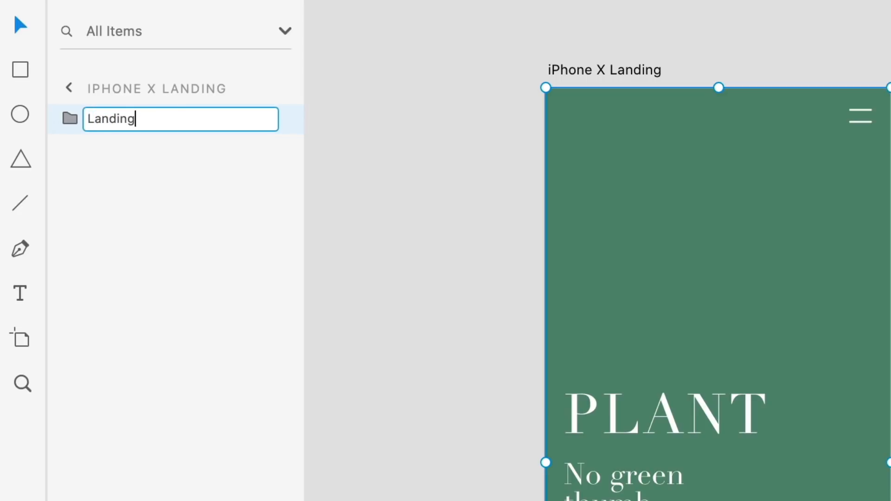
{"action": "key", "text": "Return"}
{"action": "left_click", "coordinate": [70, 121]}
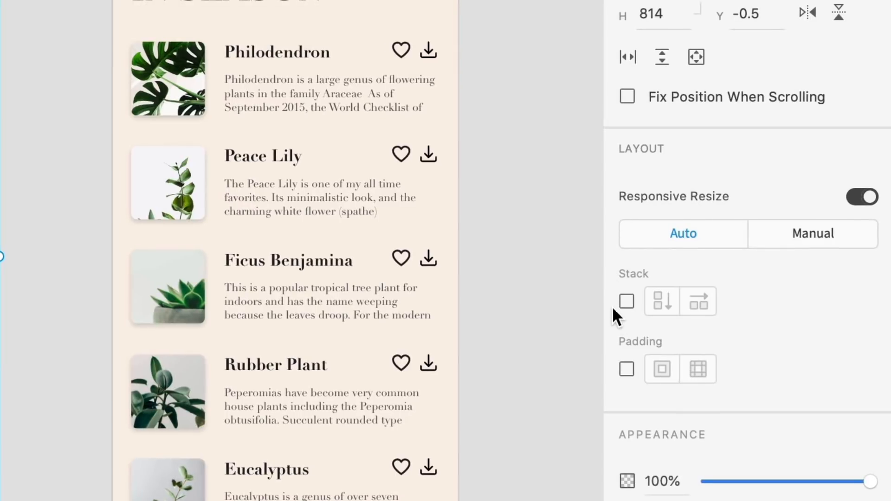
{"action": "left_click", "coordinate": [626, 301]}
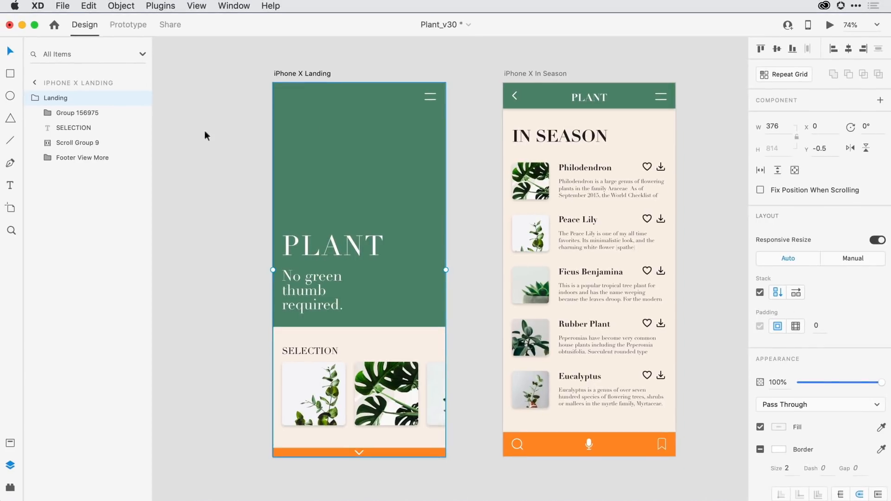
- Rename the nested group holding the green title area as Header and turn it into a vertical stack
{"action": "left_click", "coordinate": [82, 113]}
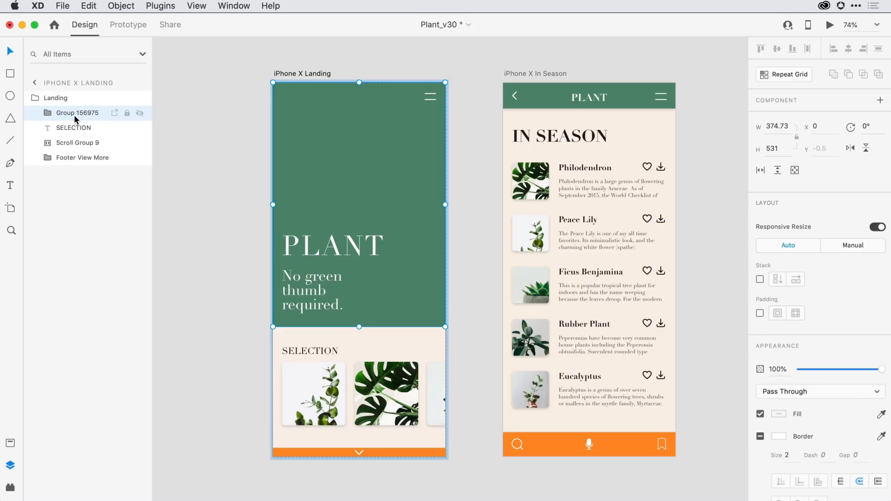
{"action": "double_click", "coordinate": [74, 115]}
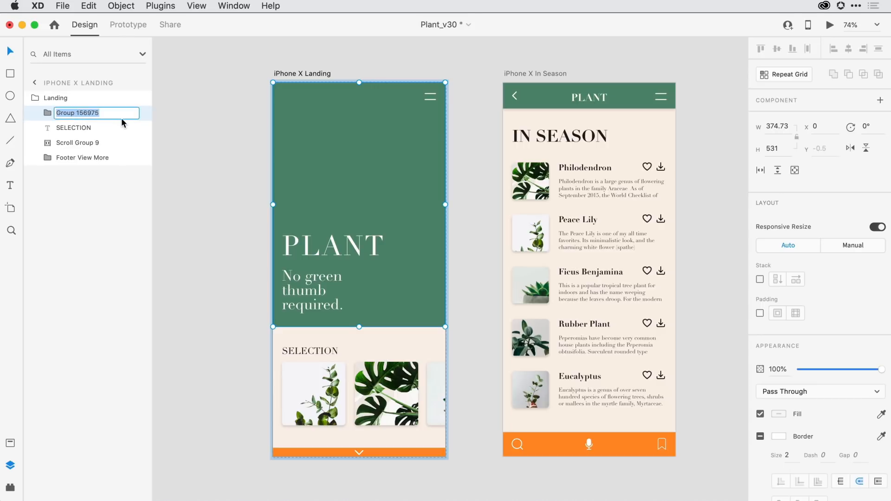
{"action": "type", "text": "Header"}
{"action": "key", "text": "Return"}
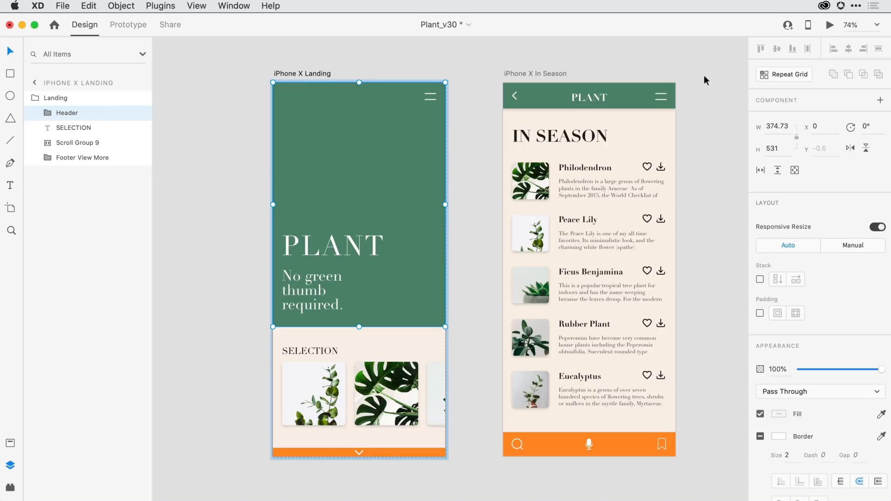
{"action": "left_click", "coordinate": [759, 279]}
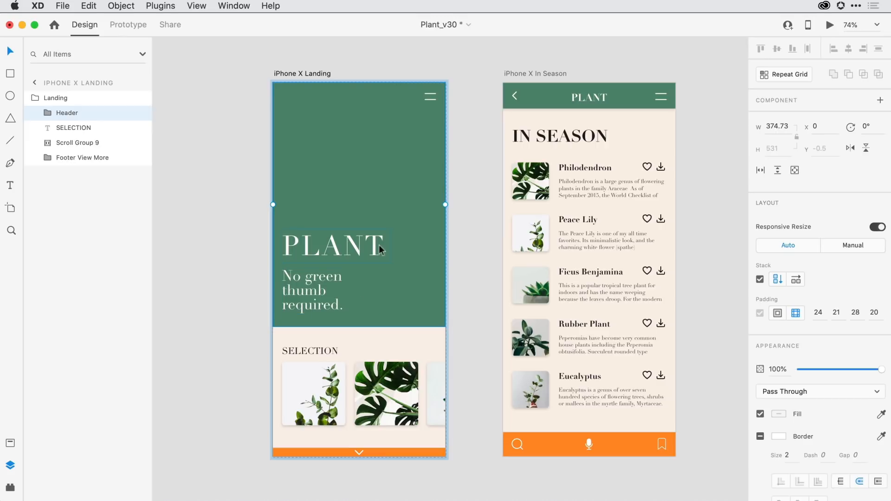
- Move the PLANT title below the header tagline, tightening the space above the tagline by about 30 and widening the gap between them by about 28
{"action": "double_click", "coordinate": [363, 244]}
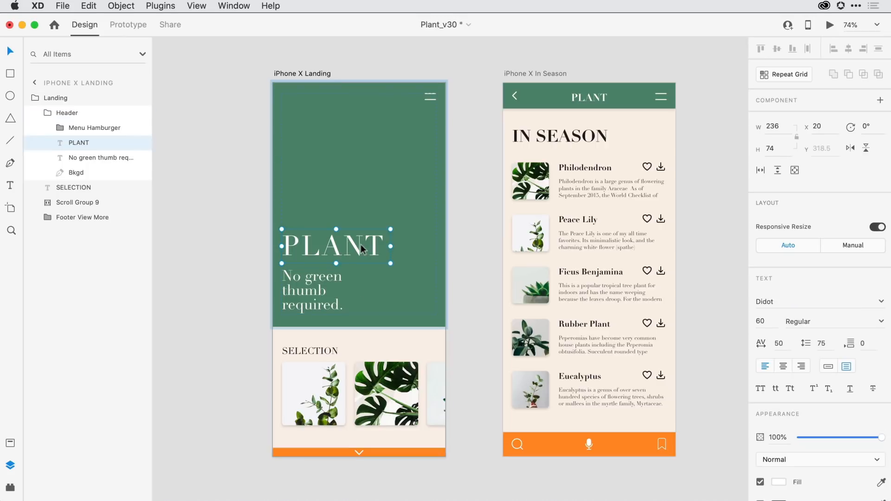
{"action": "left_click_drag", "start_coordinate": [362, 249], "coordinate": [360, 298]}
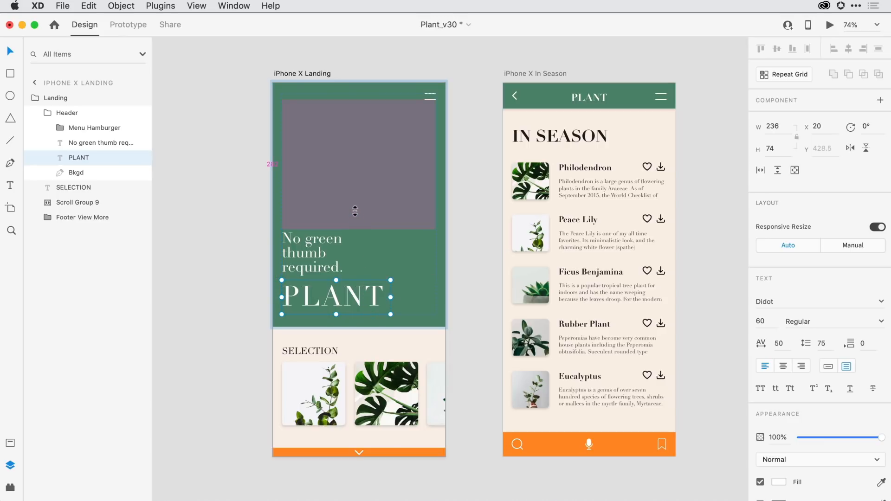
{"action": "left_click_drag", "start_coordinate": [355, 211], "coordinate": [356, 196]}
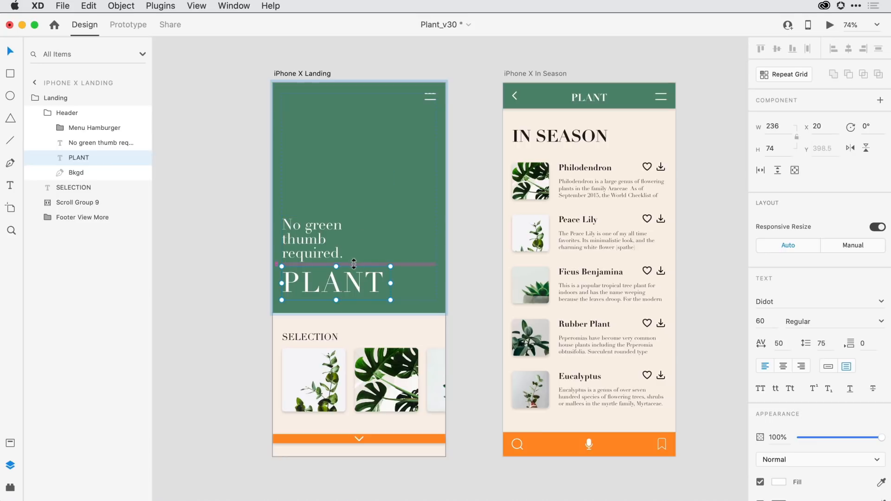
{"action": "left_click_drag", "start_coordinate": [353, 264], "coordinate": [353, 277]}
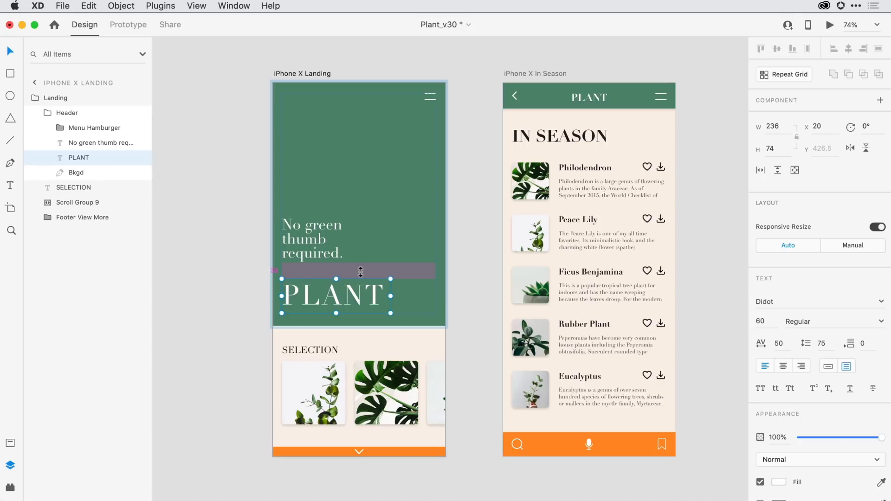
- Try different spacings above and below the header tagline with all stack spacers shown, and undo the change
{"action": "key", "text": "shift+s"}
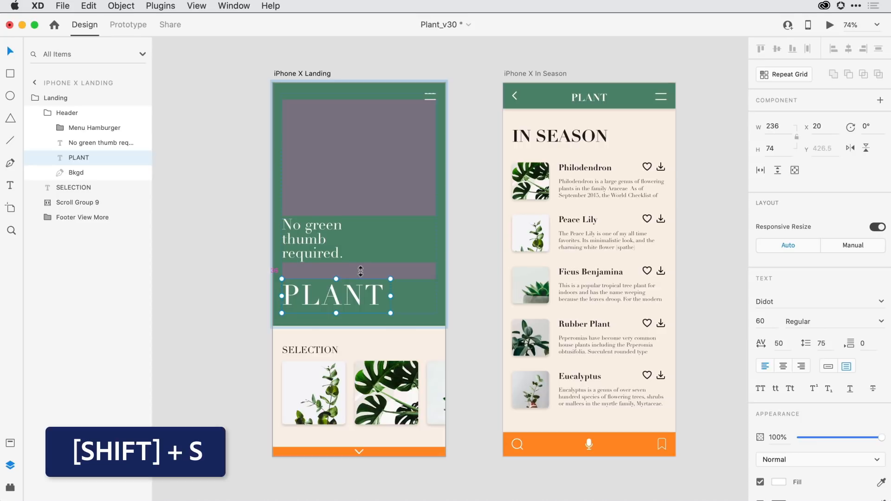
{"action": "left_click_drag", "start_coordinate": [360, 272], "coordinate": [357, 311]}
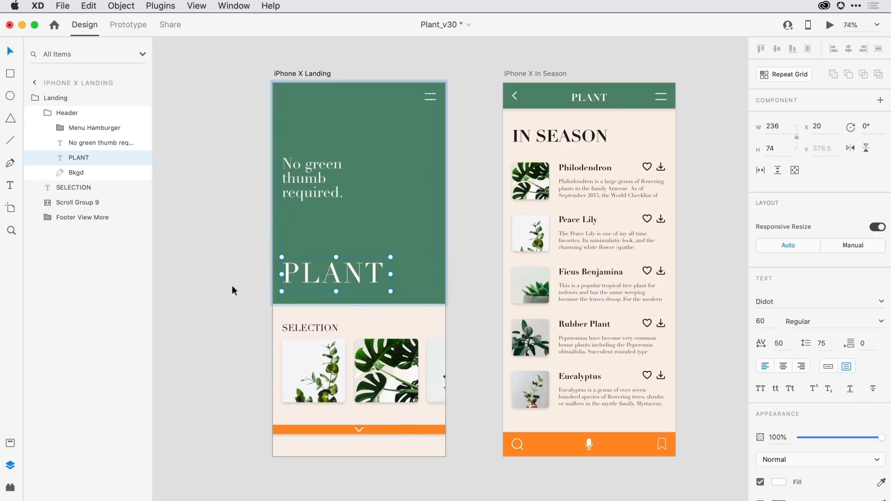
{"action": "left_click", "coordinate": [232, 286]}
{"action": "key", "text": "super+z"}
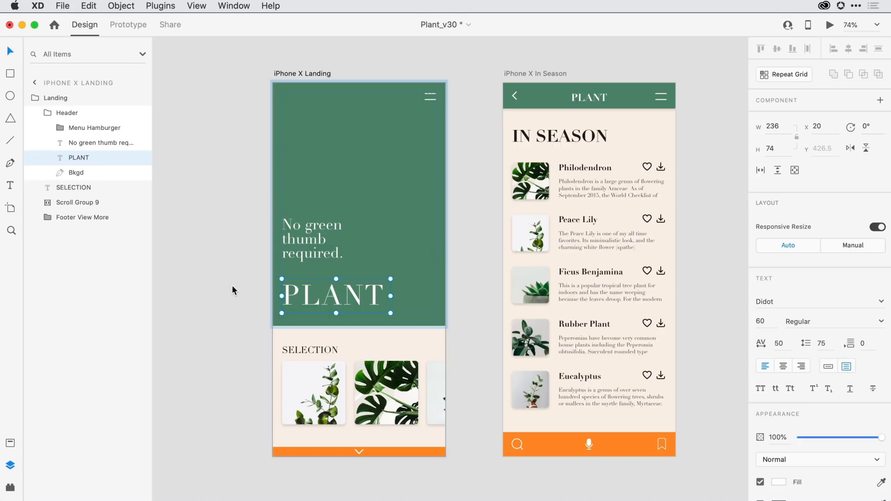
- Group each plant entry on the iPhone X In Season artboard separately: Philodendron, Peace Lily, Ficus Benjamina, Rubber Plant and Eucalyptus
{"action": "left_click_drag", "start_coordinate": [541, 306], "coordinate": [407, 307]}
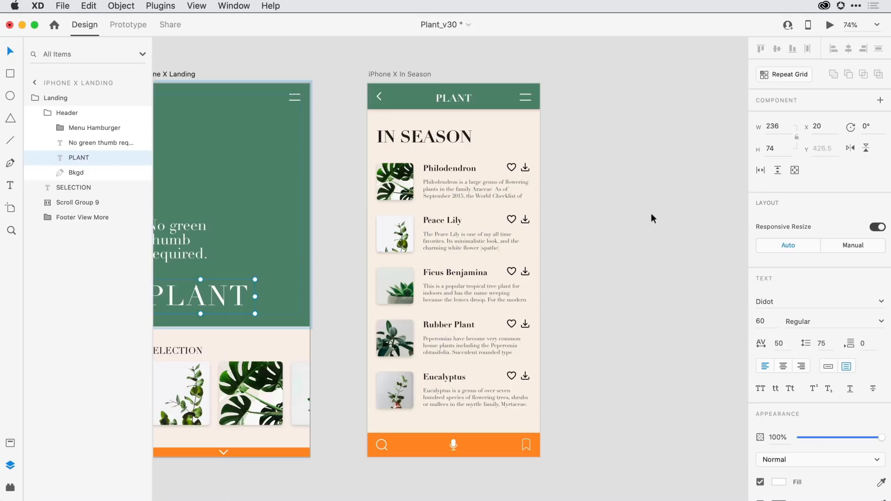
{"action": "left_click", "coordinate": [629, 177]}
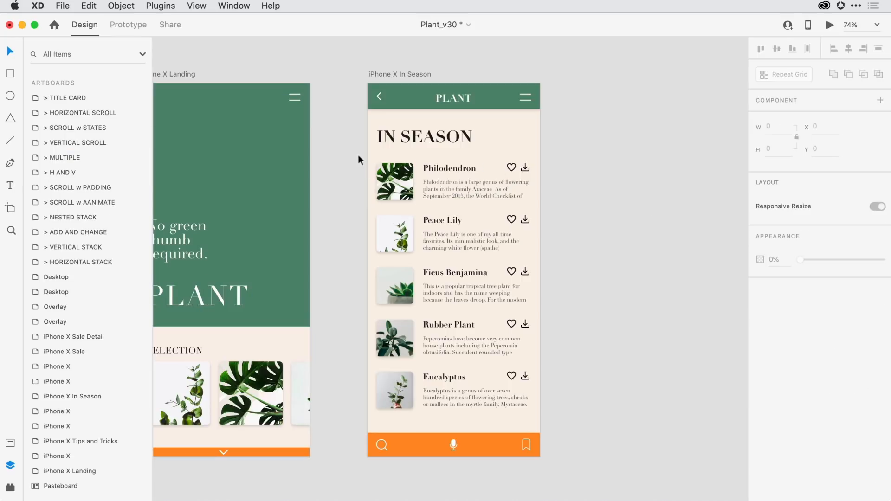
{"action": "left_click_drag", "start_coordinate": [358, 159], "coordinate": [554, 192]}
{"action": "key", "text": "super+g"}
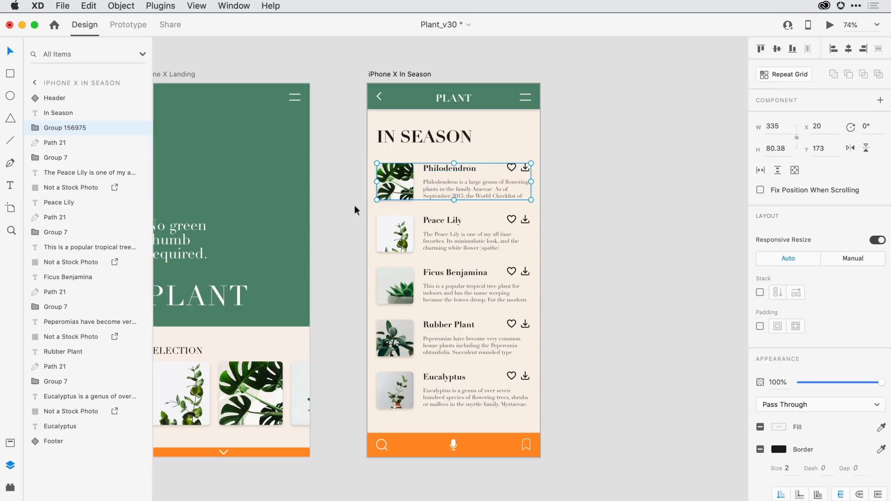
{"action": "left_click_drag", "start_coordinate": [356, 206], "coordinate": [554, 255]}
{"action": "key", "text": "super+g"}
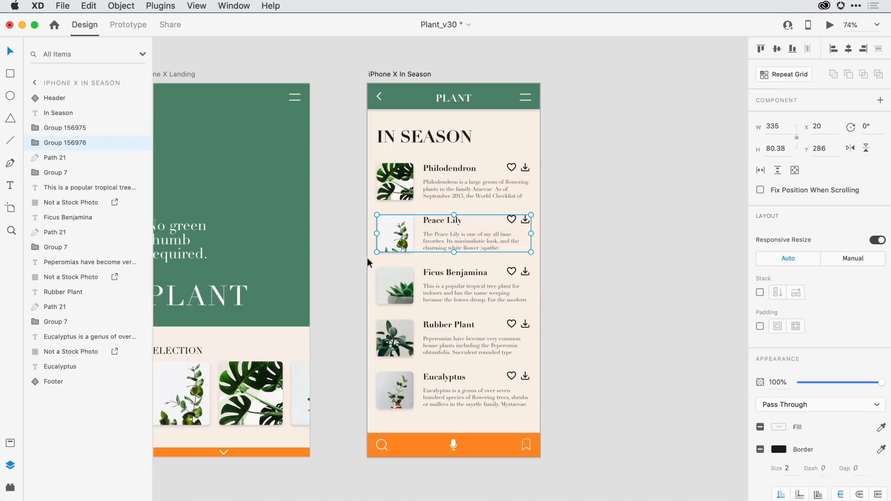
{"action": "left_click_drag", "start_coordinate": [360, 258], "coordinate": [554, 307]}
{"action": "key", "text": "super+g"}
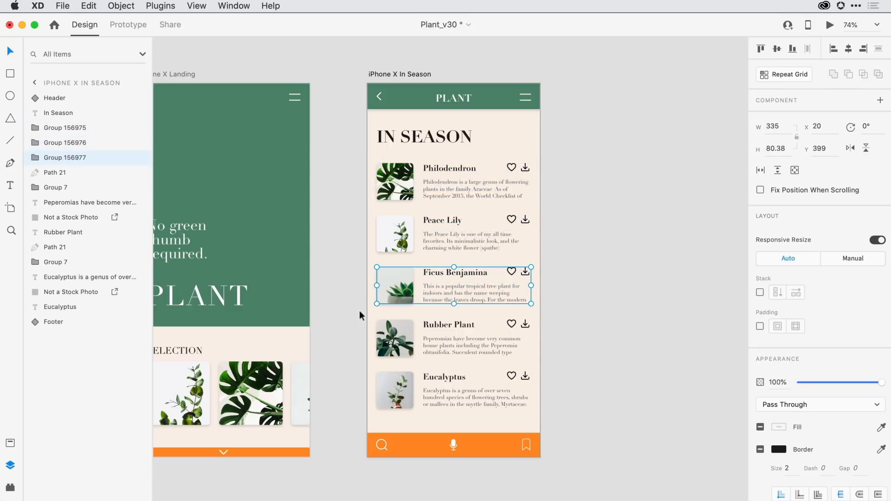
{"action": "left_click_drag", "start_coordinate": [359, 310], "coordinate": [562, 361]}
{"action": "key", "text": "super+g"}
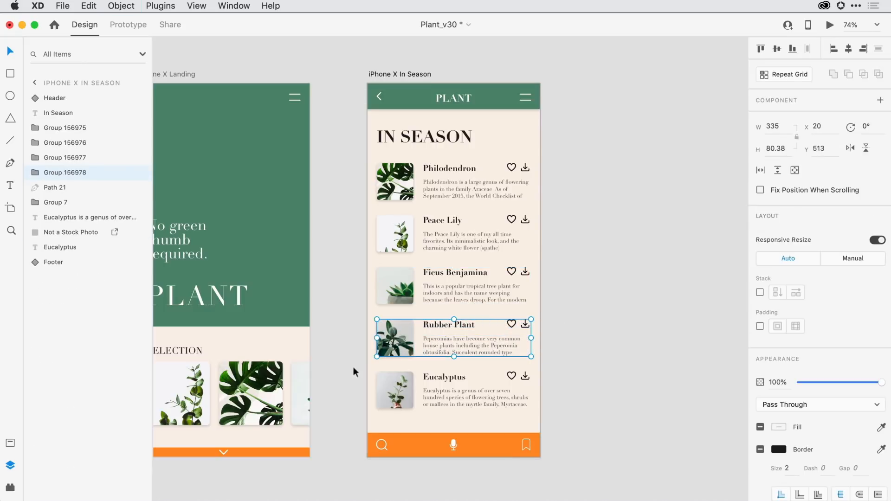
{"action": "left_click_drag", "start_coordinate": [354, 370], "coordinate": [567, 425]}
{"action": "key", "text": "super+g"}
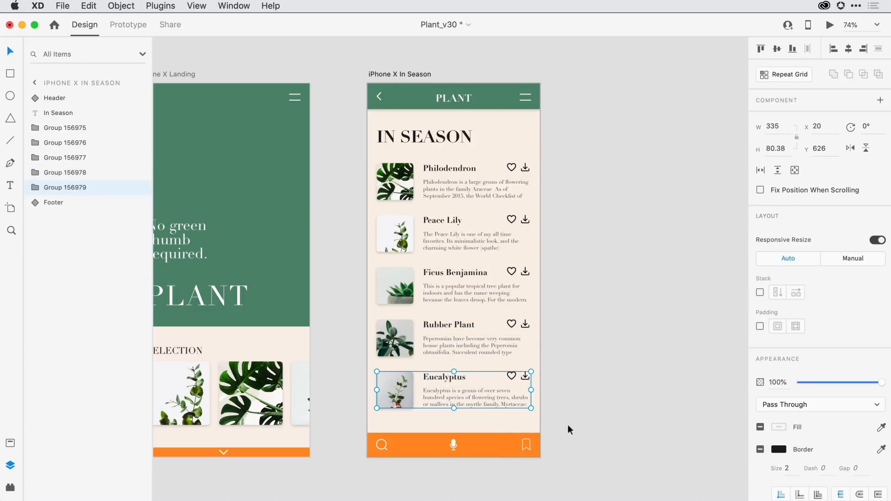
- Select all five plant entry groups on the iPhone X In Season artboard and turn them into horizontal stacks
{"action": "left_click", "coordinate": [62, 124]}
{"action": "left_click", "coordinate": [63, 188], "text": "shift"}
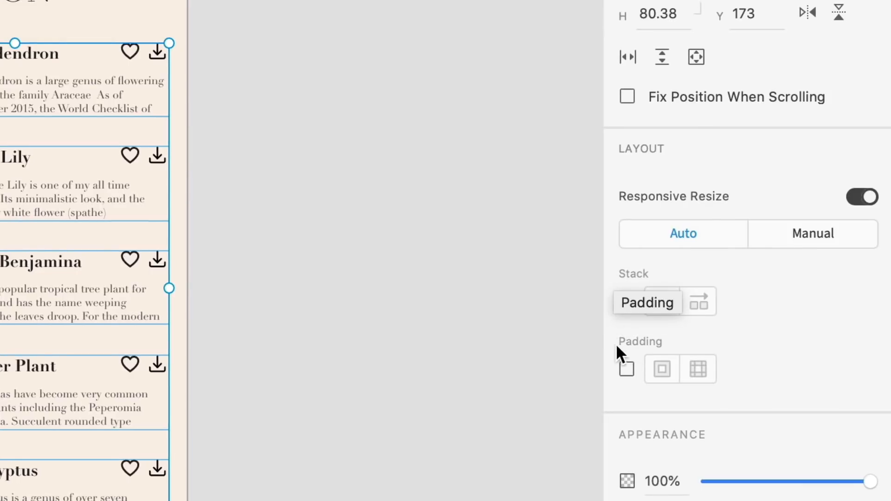
{"action": "left_click", "coordinate": [625, 302]}
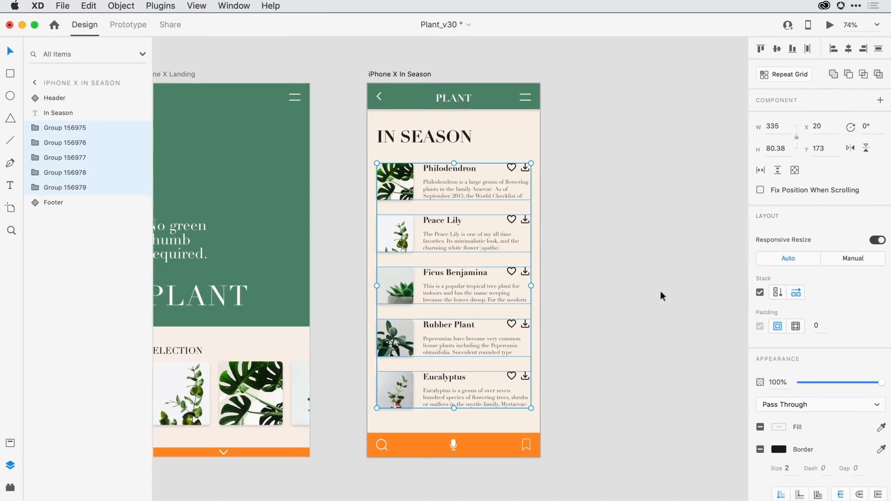
{"action": "left_click", "coordinate": [623, 293]}
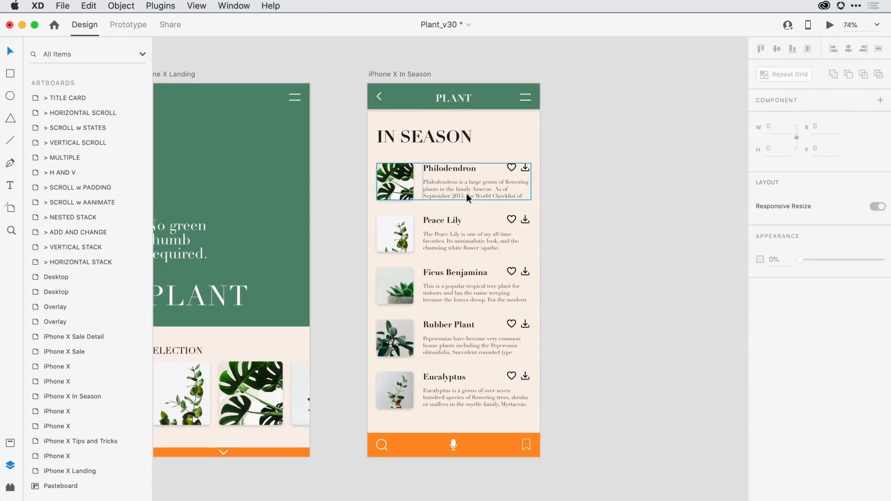
- Move the photos of the Philodendron, Ficus Benjamina and Eucalyptus entries to the right of their text within the stacks
{"action": "double_click", "coordinate": [398, 188]}
{"action": "left_click_drag", "start_coordinate": [398, 188], "coordinate": [508, 190]}
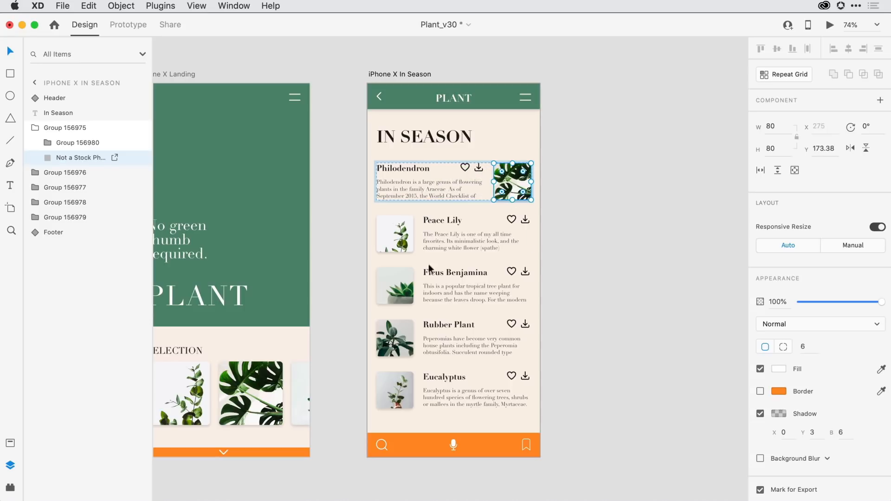
{"action": "double_click", "coordinate": [394, 286]}
{"action": "left_click_drag", "start_coordinate": [395, 285], "coordinate": [506, 287]}
{"action": "double_click", "coordinate": [392, 385]}
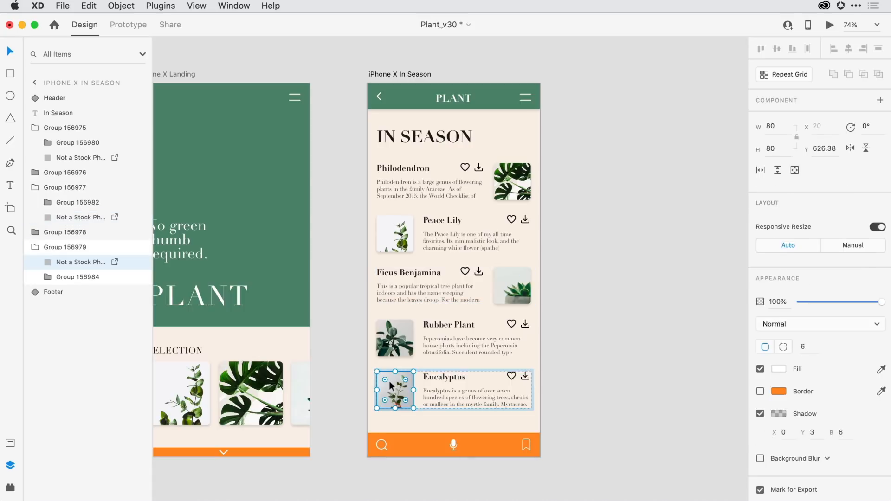
{"action": "left_click_drag", "start_coordinate": [391, 385], "coordinate": [509, 386]}
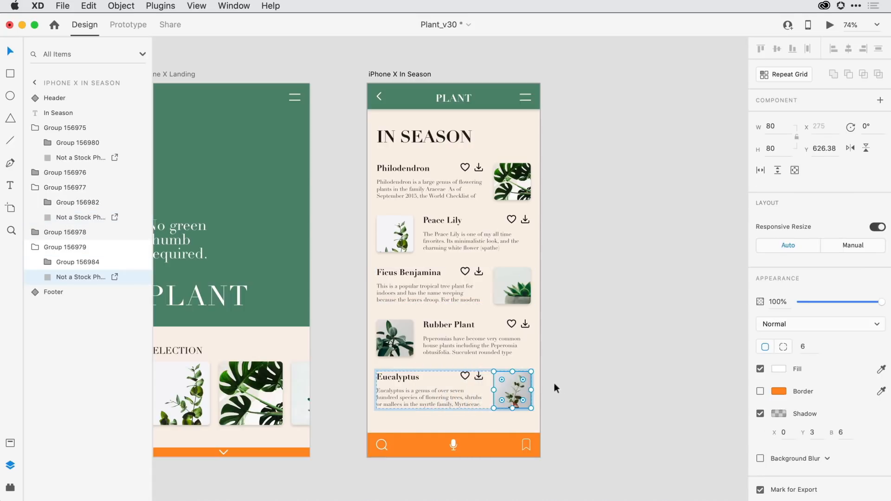
{"action": "left_click", "coordinate": [568, 388]}
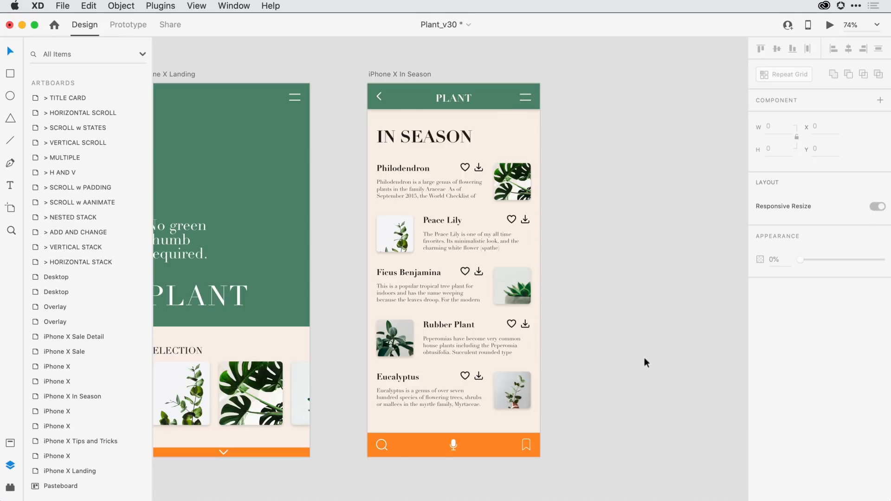
- Group the In Season heading and all five plant entries on the iPhone X In Season artboard and name the group Center Content
{"action": "left_click_drag", "start_coordinate": [344, 118], "coordinate": [591, 420]}
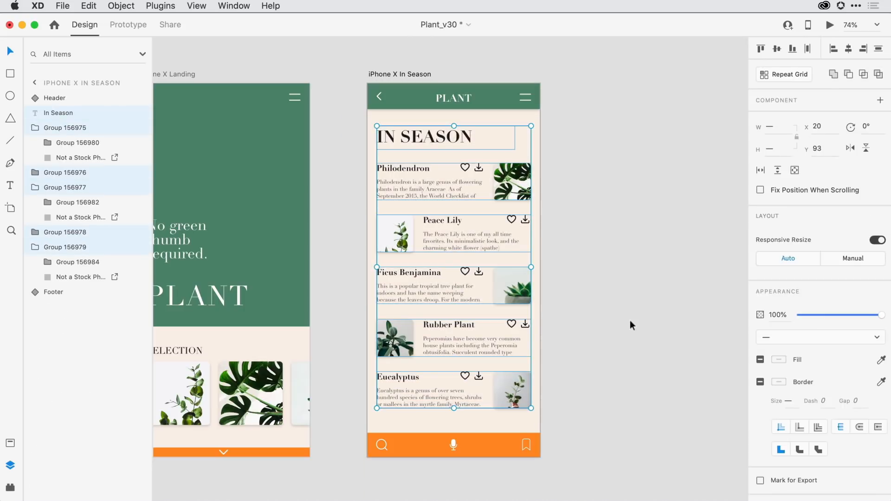
{"action": "key", "text": "super+g"}
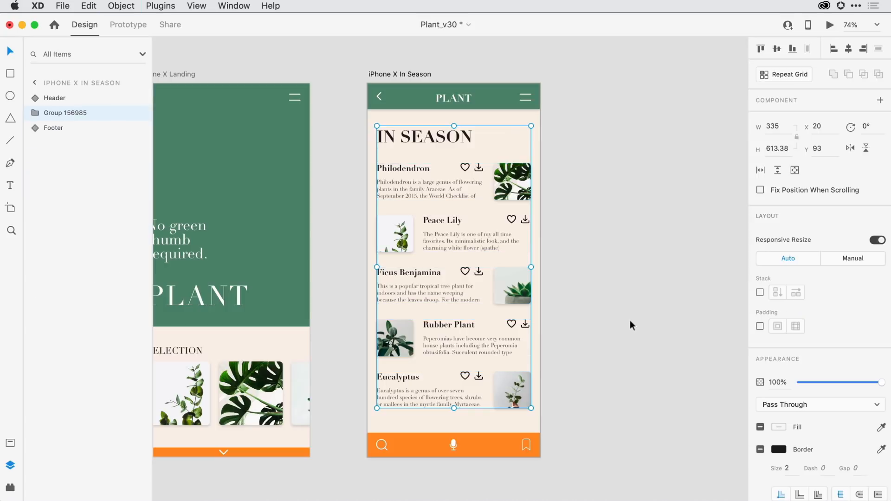
{"action": "double_click", "coordinate": [59, 113]}
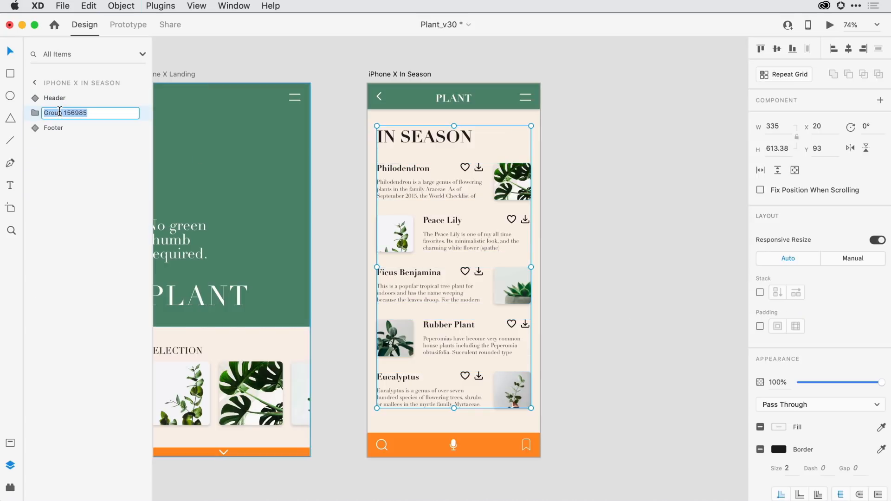
{"action": "type", "text": "Center Content"}
{"action": "key", "text": "Return"}
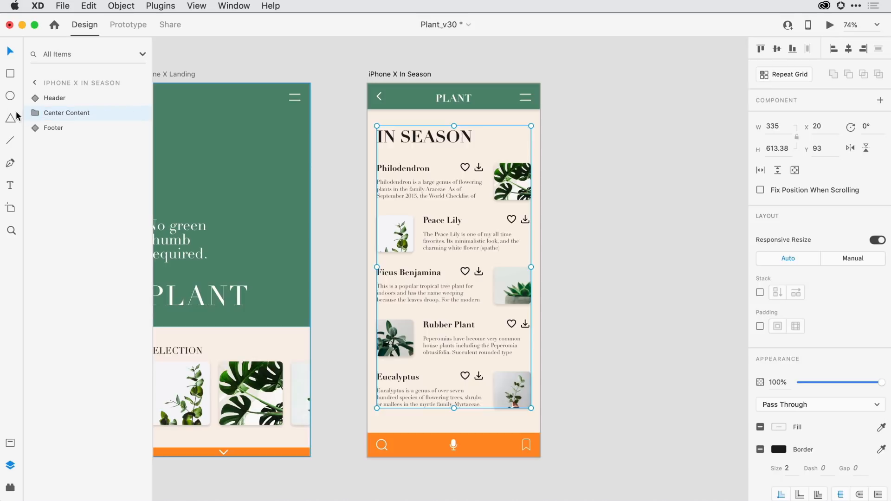
- Expand the Center Content group in the layer list and turn it into a vertical stack
{"action": "left_click", "coordinate": [34, 113]}
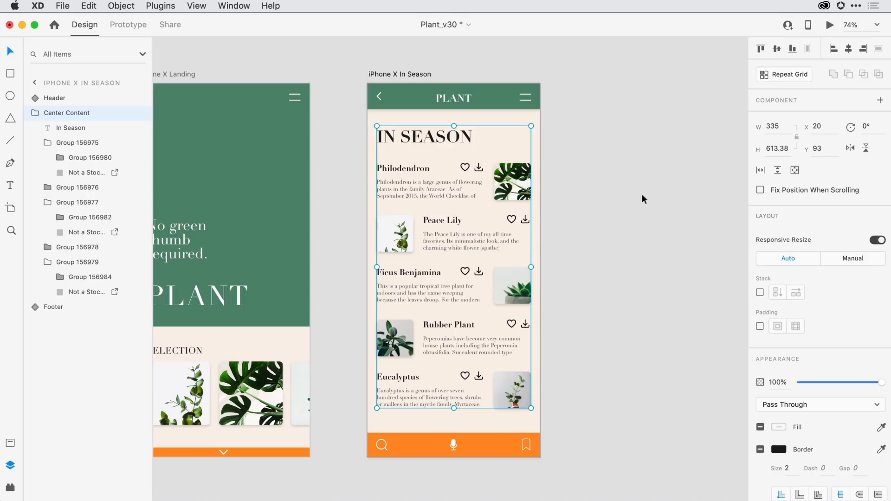
{"action": "left_click", "coordinate": [760, 292]}
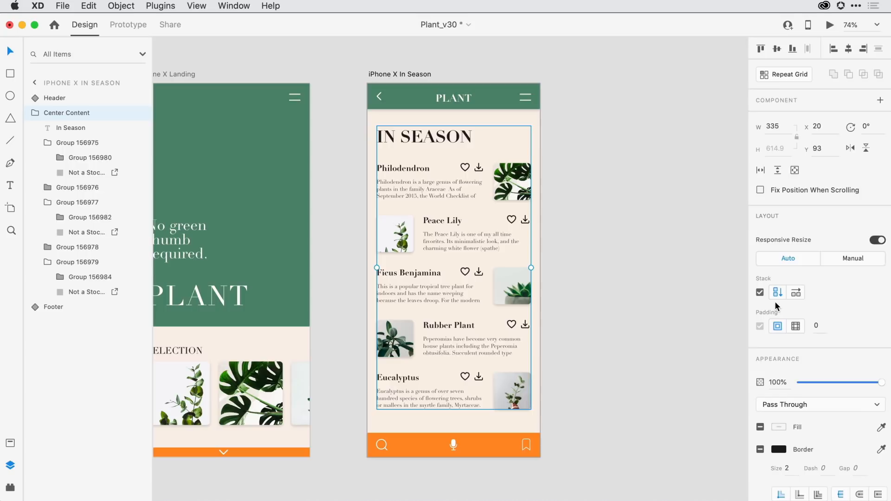
{"action": "left_click", "coordinate": [563, 270]}
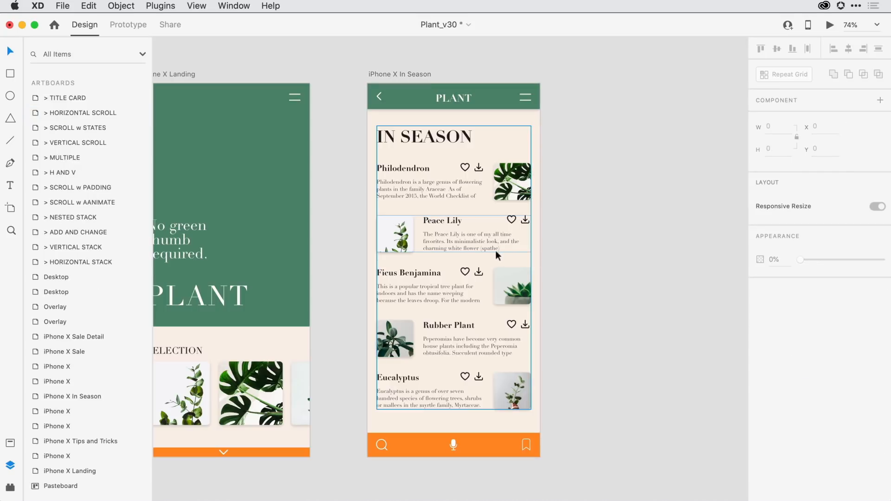
- Reorder the vertical stack by moving Peace Lily below Ficus Benjamina and Rubber Plant directly below Philodendron
{"action": "left_click", "coordinate": [393, 228]}
{"action": "left_click_drag", "start_coordinate": [393, 229], "coordinate": [393, 294]}
{"action": "double_click", "coordinate": [394, 346]}
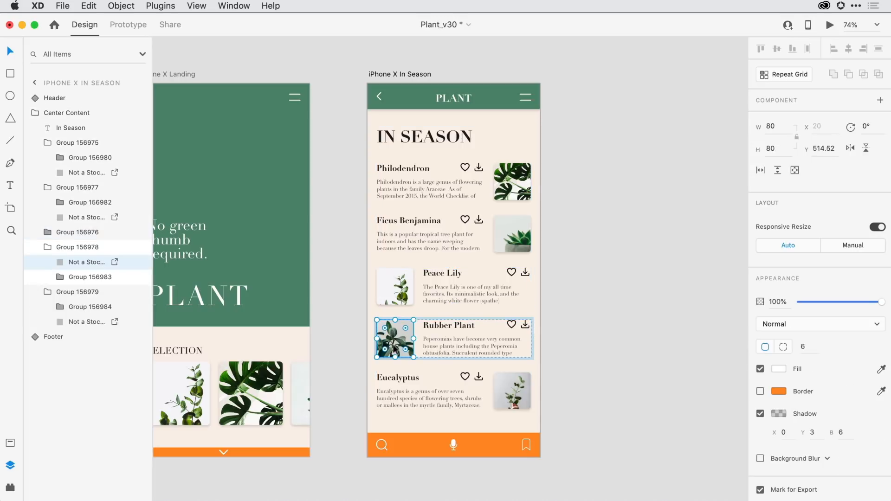
{"action": "key", "text": "Escape"}
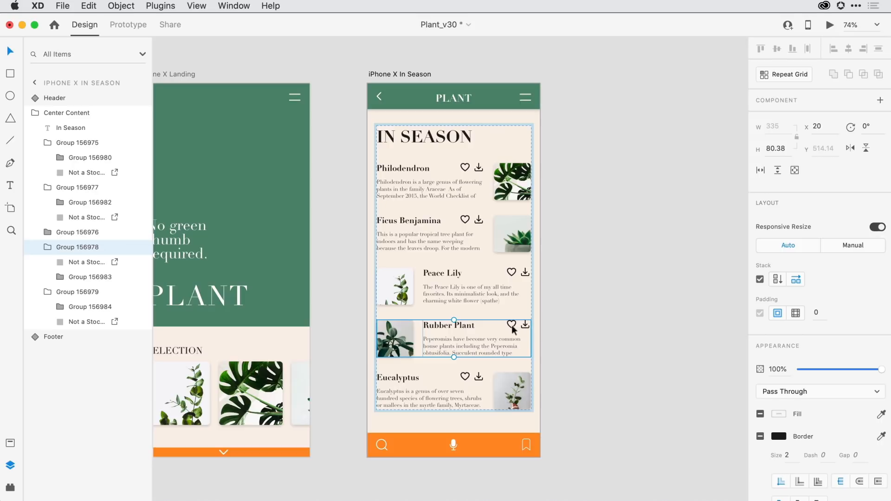
{"action": "left_click_drag", "start_coordinate": [513, 327], "coordinate": [511, 226]}
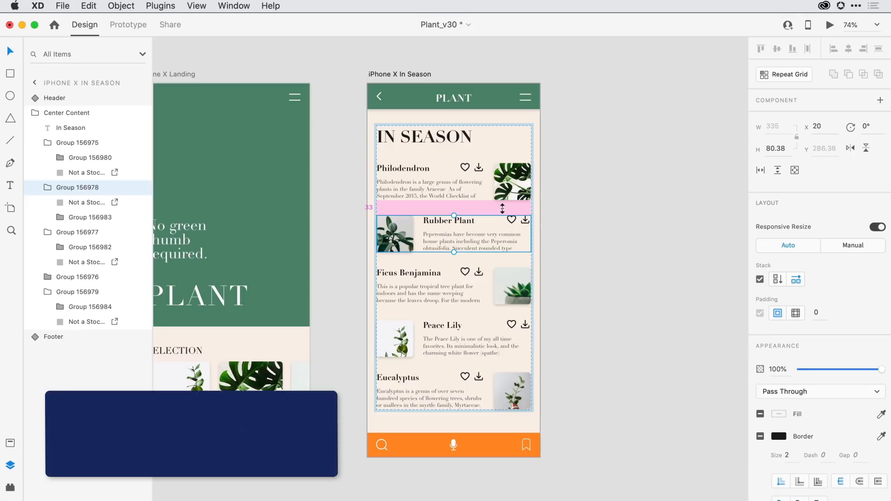
- Increase the spacing between all items of the Center Content stack equally in one adjustment, filling the space down to the footer
{"action": "key", "text": "shift+super"}
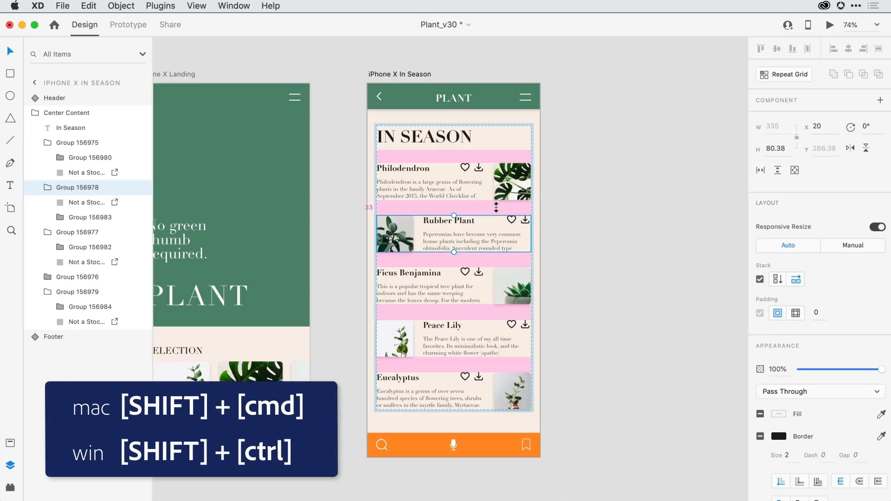
{"action": "left_click_drag", "start_coordinate": [496, 207], "coordinate": [497, 209]}
{"action": "left_click", "coordinate": [606, 214]}
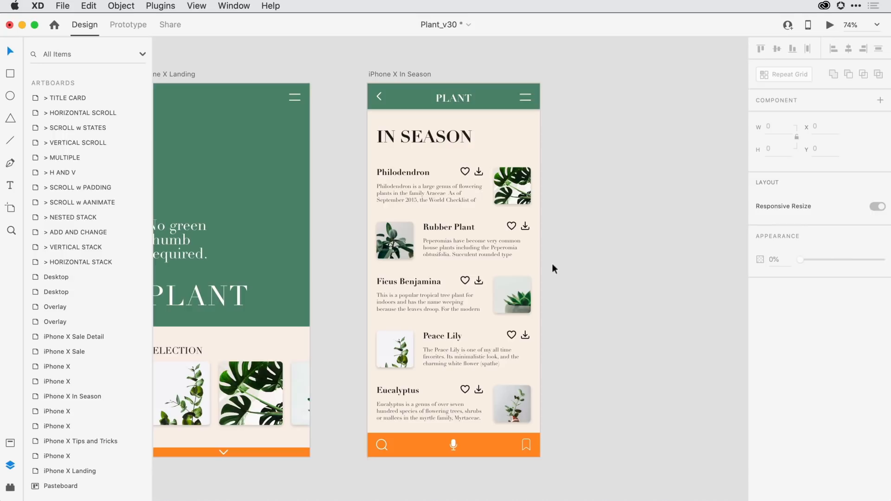